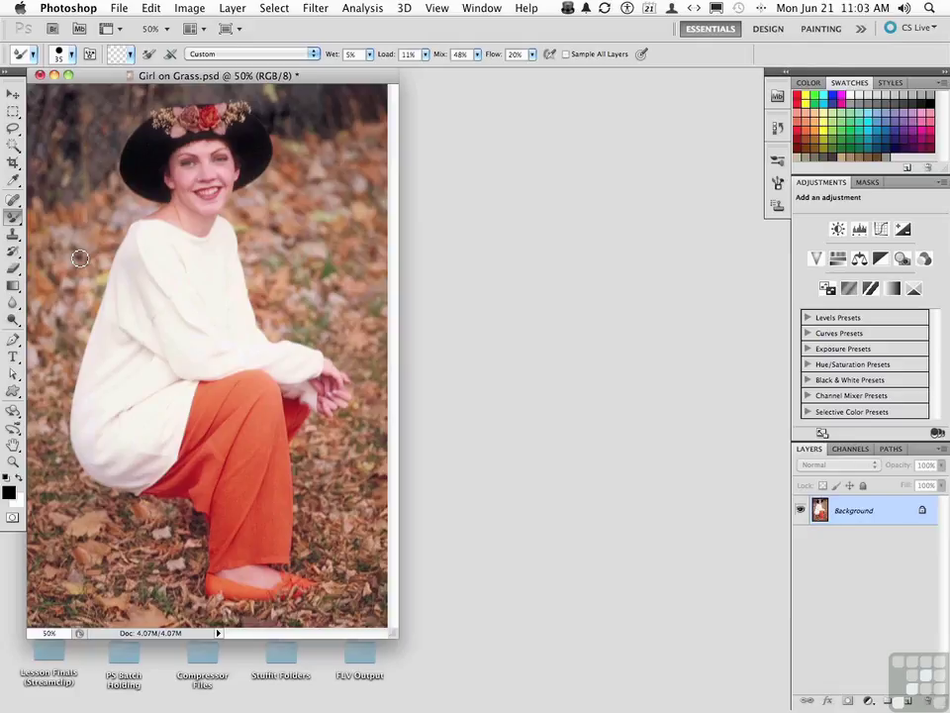
- Choose a flat bristle tip at 35 px for the Mixer Brush
{"action": "left_click", "coordinate": [9, 494]}
{"action": "left_click", "coordinate": [73, 56]}
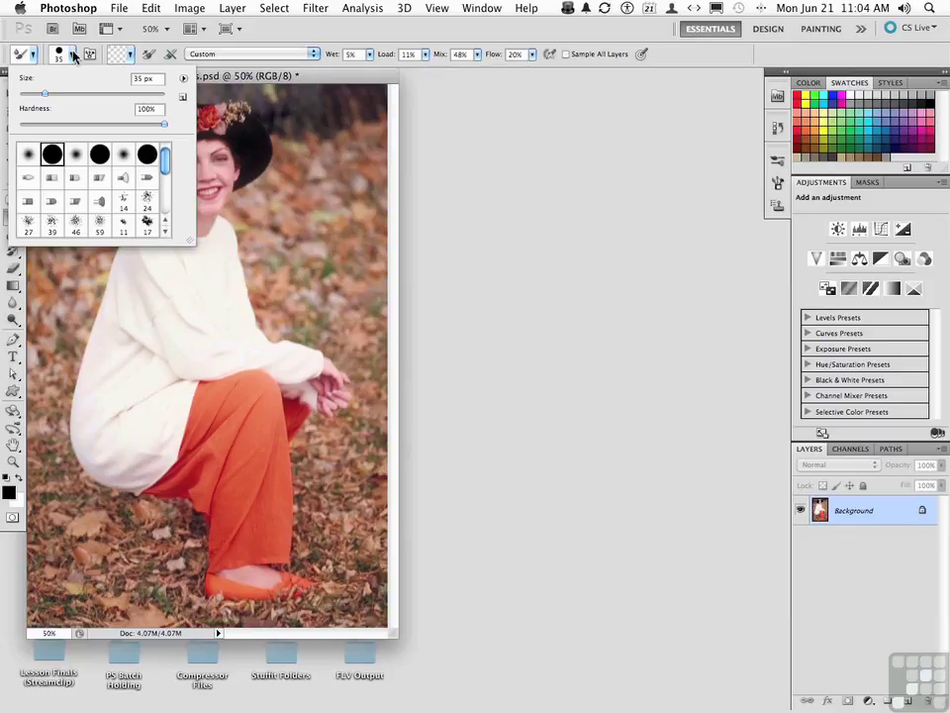
{"action": "left_click", "coordinate": [78, 206]}
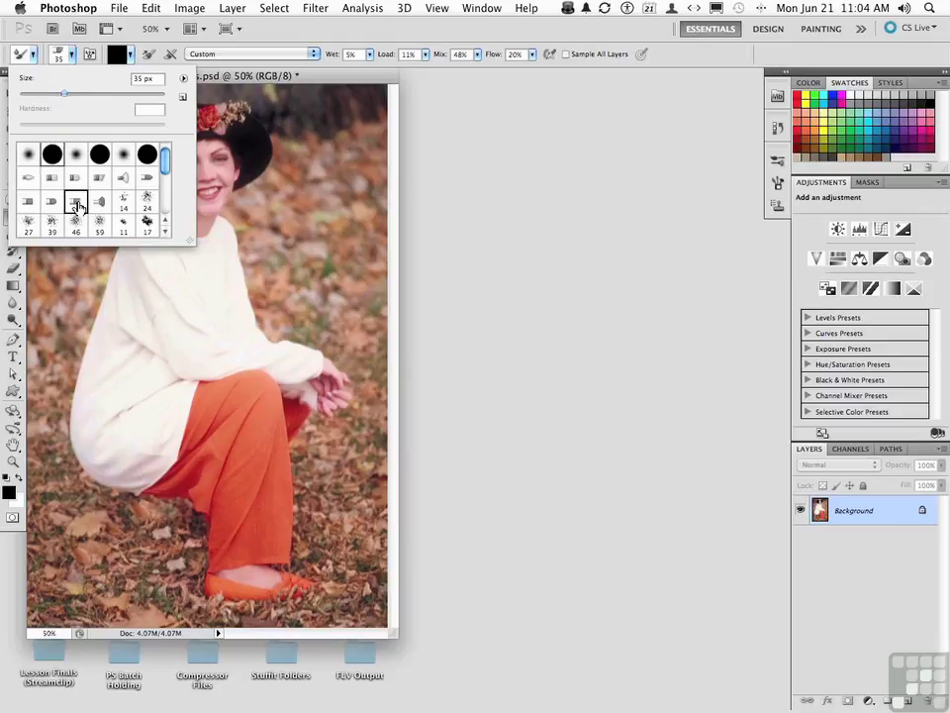
{"action": "left_click", "coordinate": [52, 202]}
{"action": "left_click", "coordinate": [77, 205]}
{"action": "left_click", "coordinate": [60, 51]}
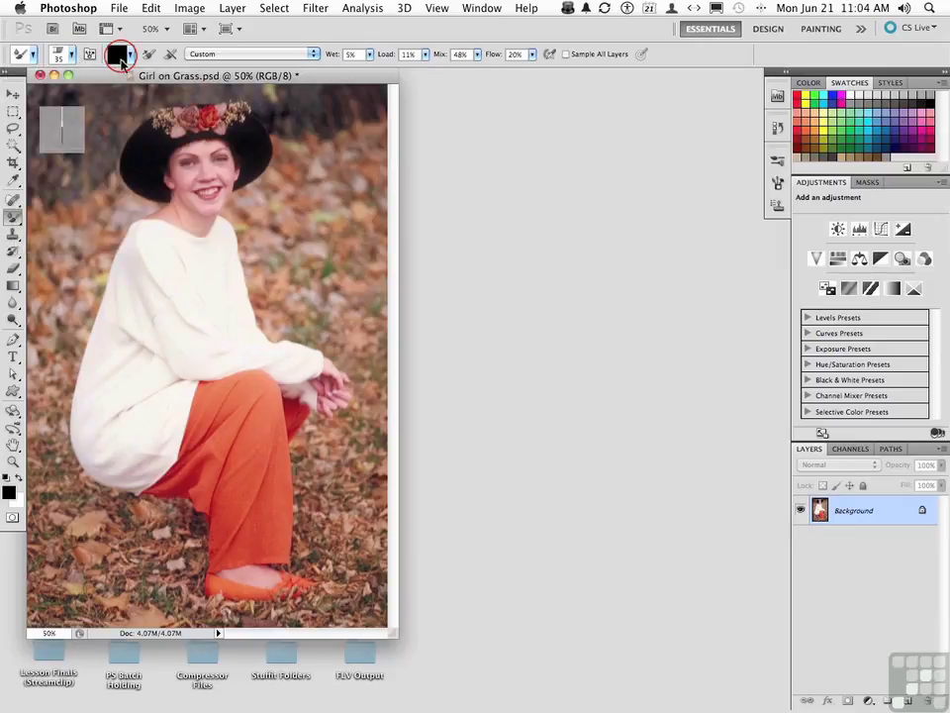
- Clean the paint from the Mixer Brush and enable cleaning after each stroke
{"action": "left_click", "coordinate": [128, 54]}
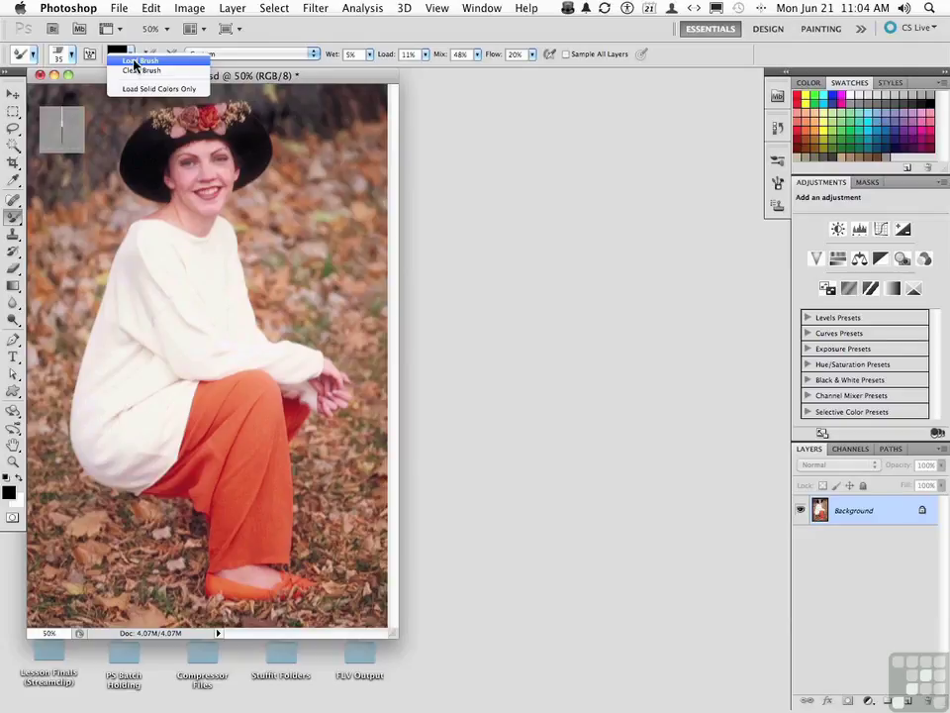
{"action": "left_click", "coordinate": [137, 70]}
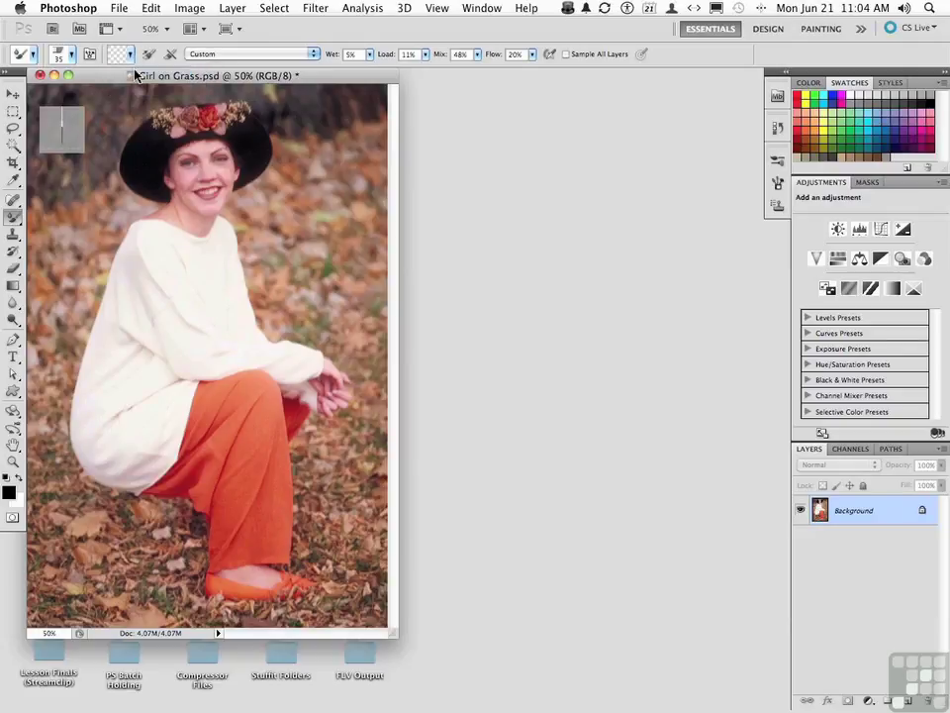
{"action": "left_click", "coordinate": [149, 55]}
{"action": "left_click", "coordinate": [170, 55]}
{"action": "left_click", "coordinate": [150, 56]}
{"action": "left_click", "coordinate": [170, 55]}
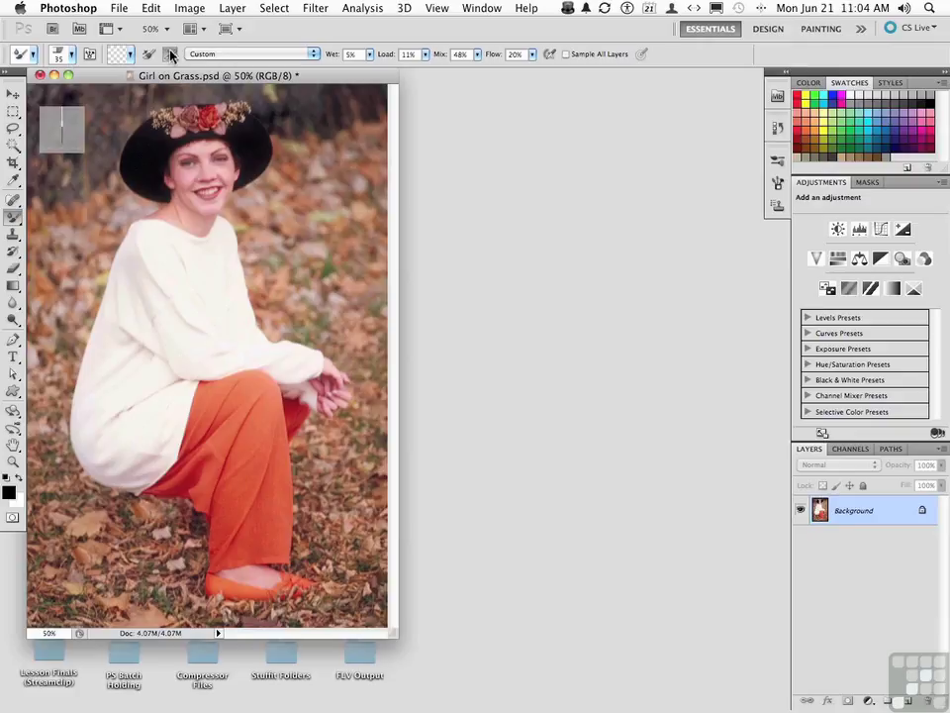
- Set the Mixer Brush to 0% Wet and 100% Flow, keeping the Custom blending combination
{"action": "left_click", "coordinate": [226, 55]}
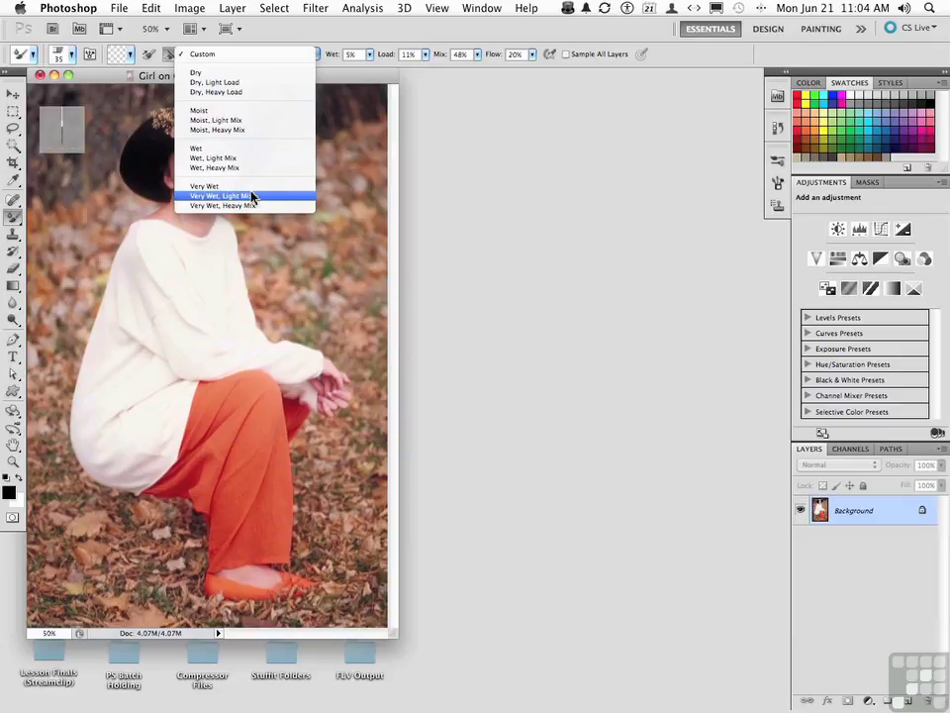
{"action": "left_click", "coordinate": [251, 35]}
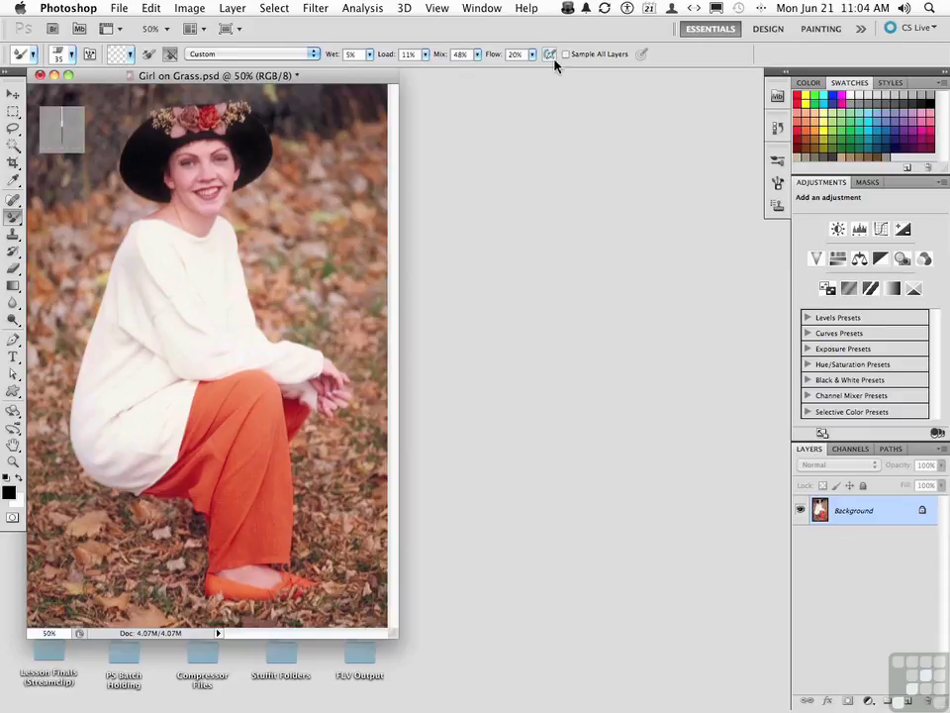
{"action": "left_click", "coordinate": [334, 55]}
{"action": "left_click", "coordinate": [369, 54]}
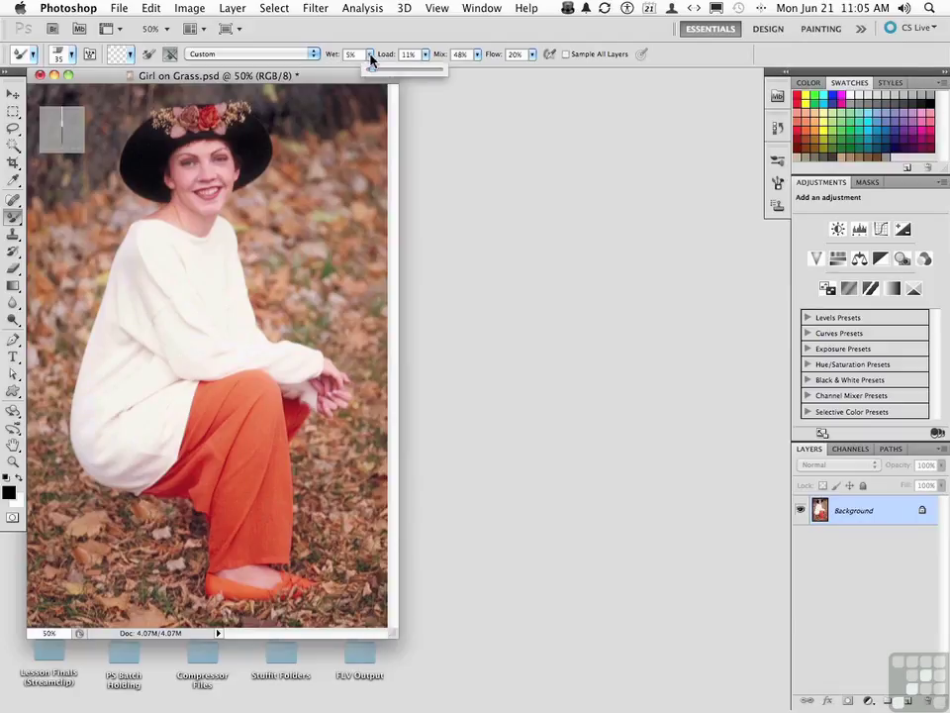
{"action": "left_click_drag", "start_coordinate": [370, 62], "coordinate": [352, 68]}
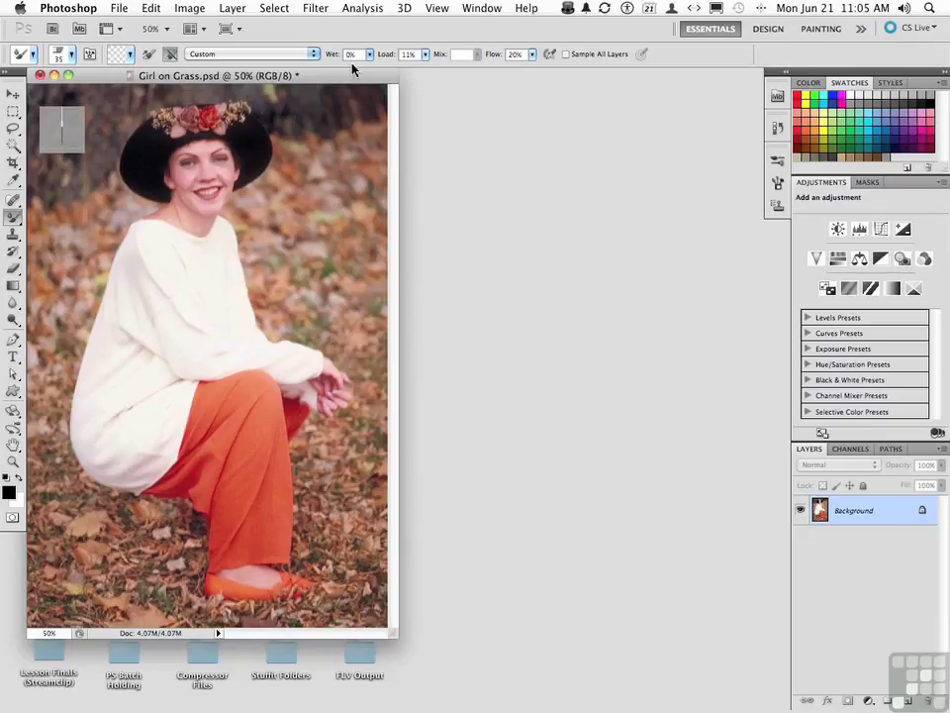
{"action": "left_click", "coordinate": [532, 56]}
{"action": "left_click_drag", "start_coordinate": [534, 71], "coordinate": [595, 71]}
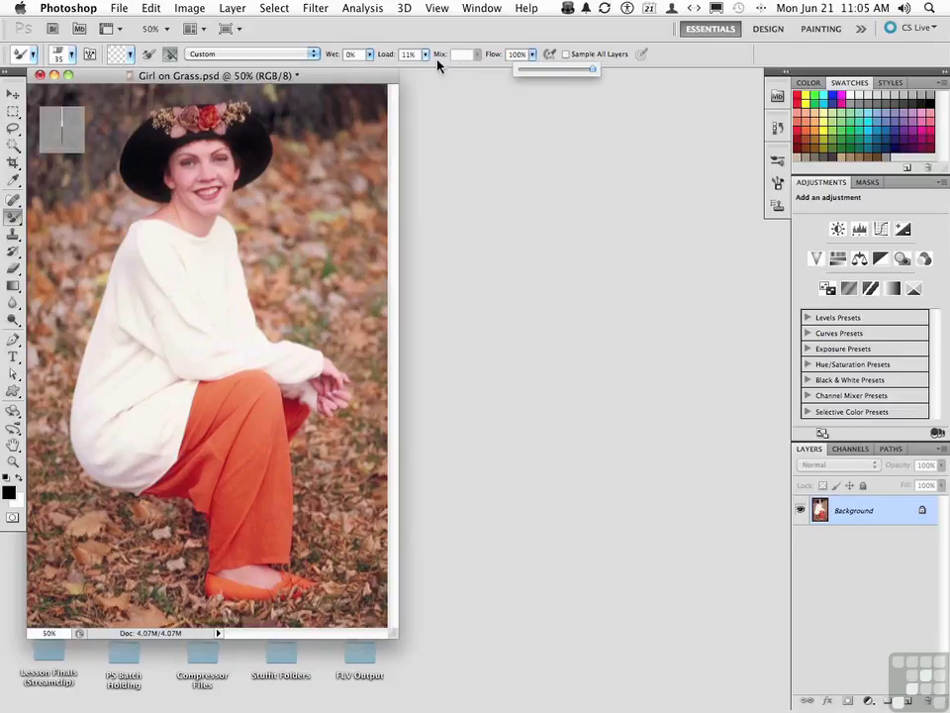
{"action": "left_click", "coordinate": [388, 70]}
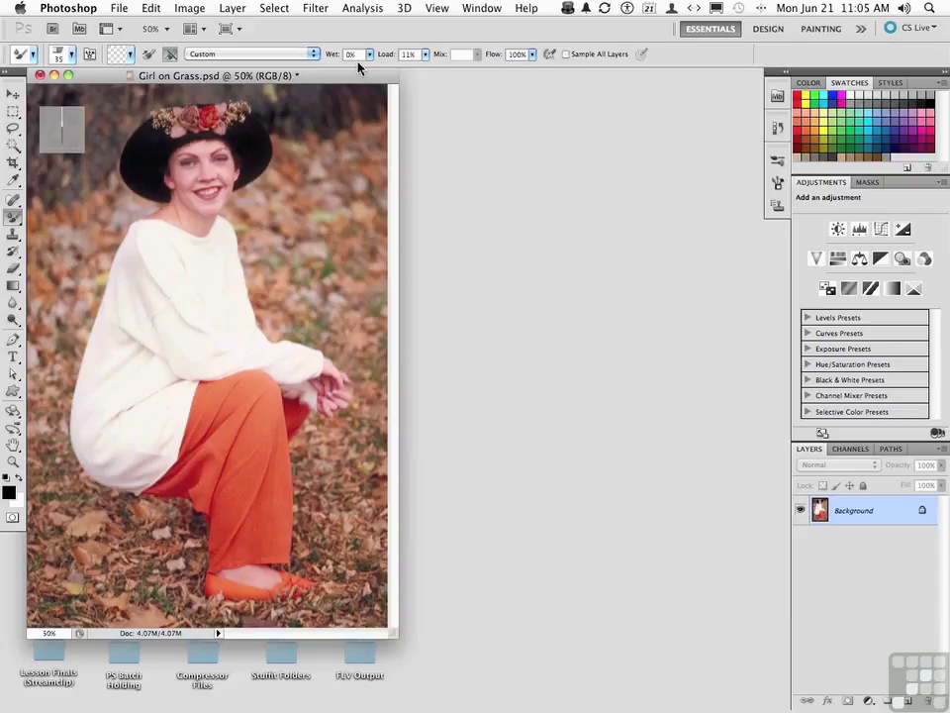
- Set Wet to 10% and smear the leaves beside the hat and the hat's brim with diagonal strokes
{"action": "left_click", "coordinate": [62, 134]}
{"action": "left_click", "coordinate": [370, 57]}
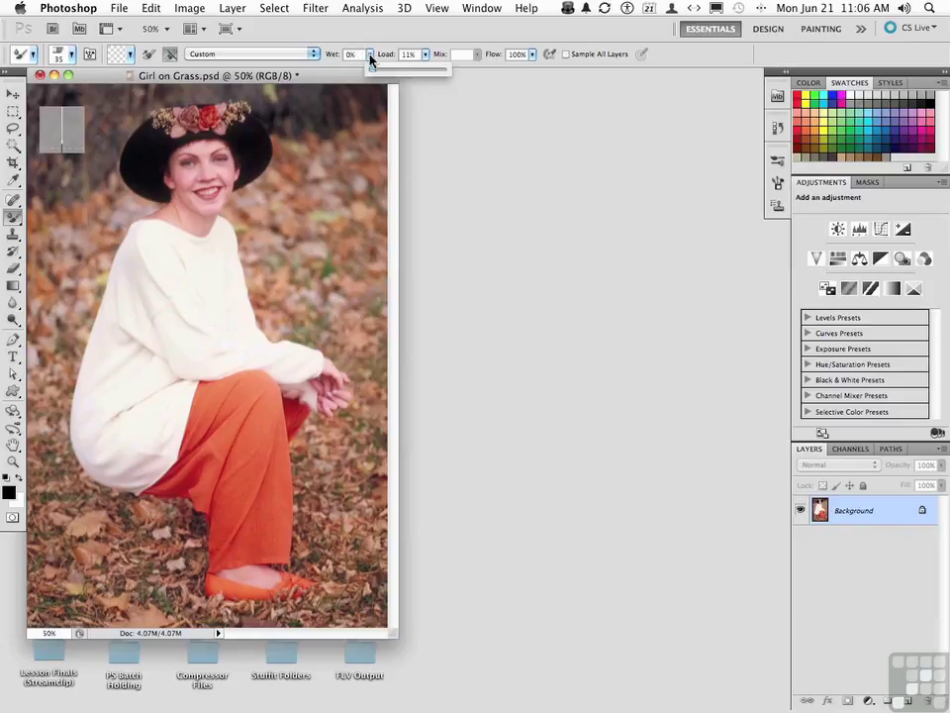
{"action": "left_click_drag", "start_coordinate": [374, 68], "coordinate": [375, 70]}
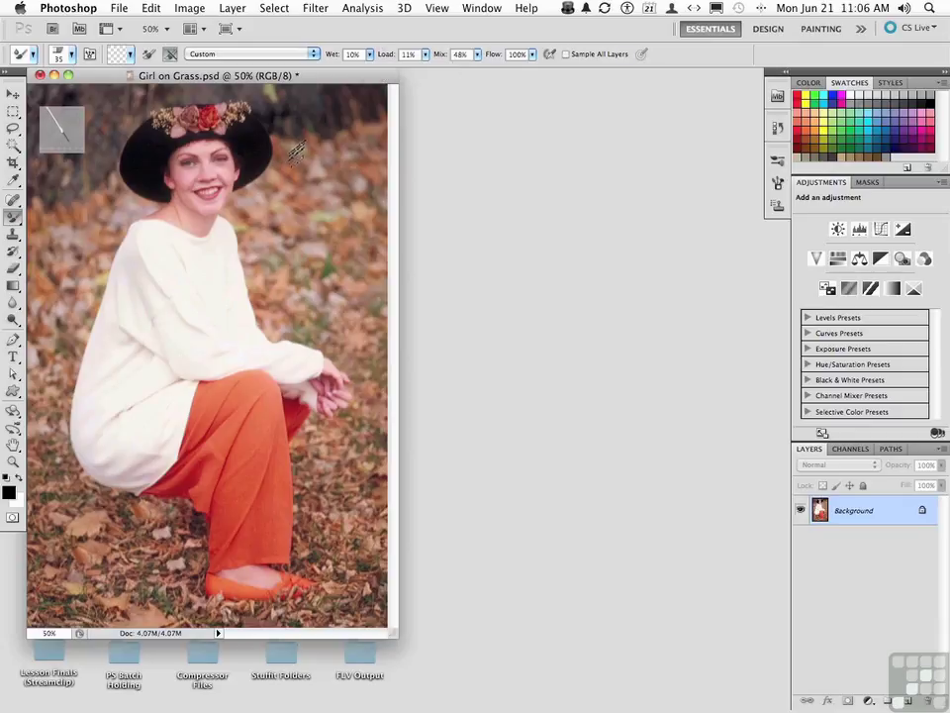
{"action": "left_click_drag", "start_coordinate": [289, 158], "coordinate": [353, 210]}
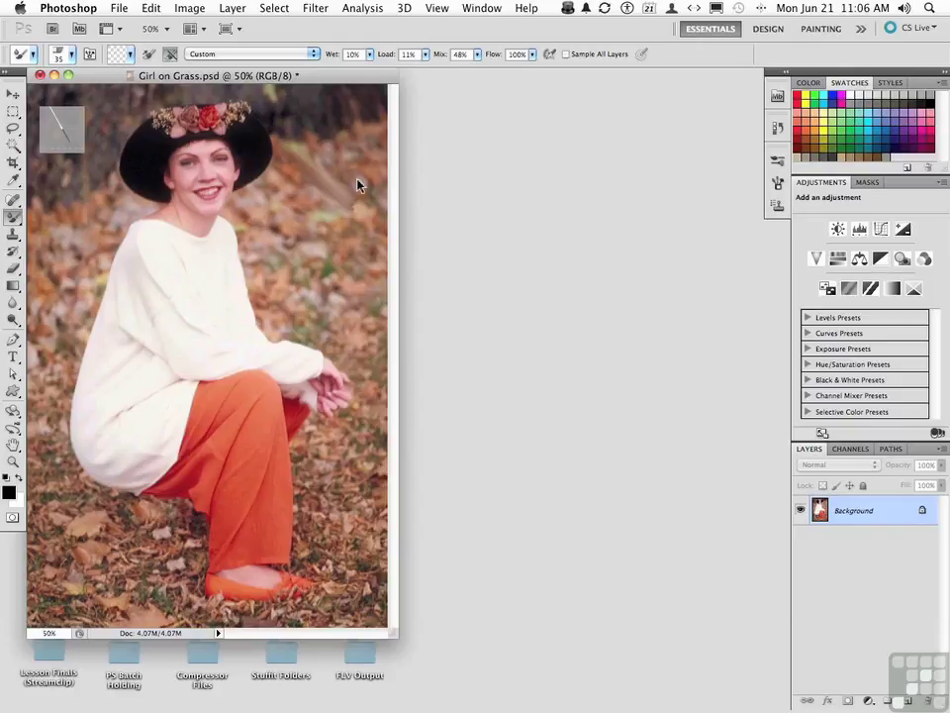
{"action": "left_click_drag", "start_coordinate": [314, 139], "coordinate": [364, 179]}
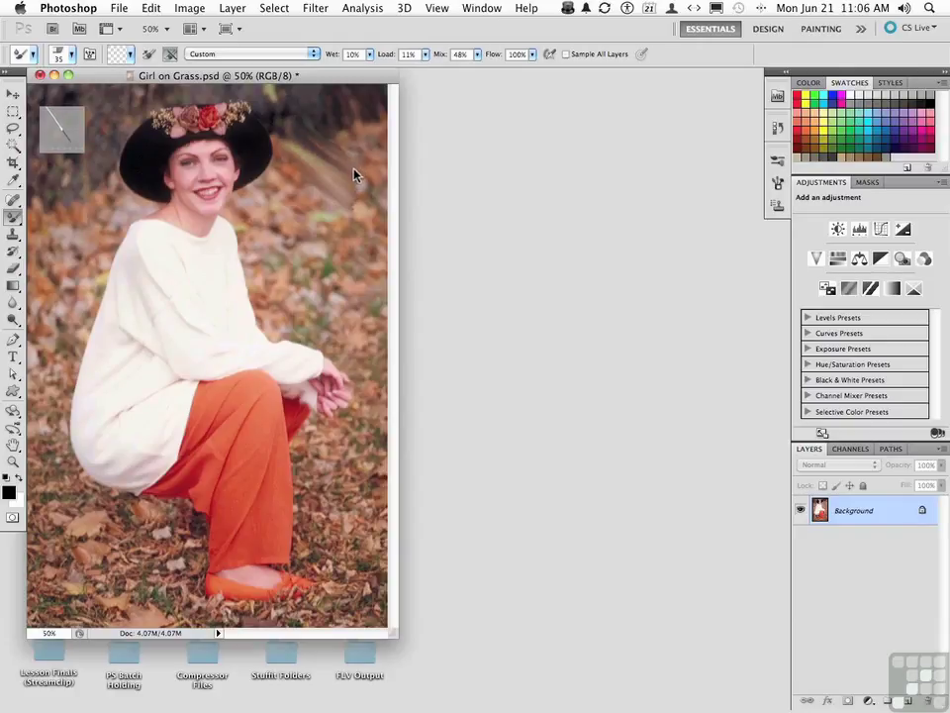
{"action": "left_click_drag", "start_coordinate": [249, 203], "coordinate": [249, 163]}
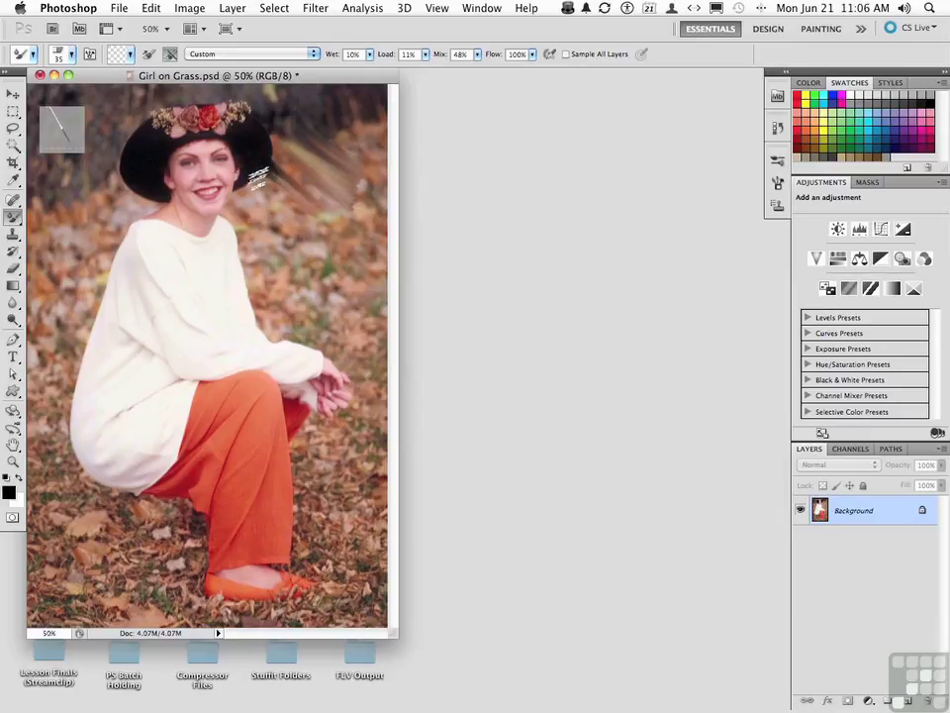
{"action": "left_click_drag", "start_coordinate": [238, 178], "coordinate": [320, 222]}
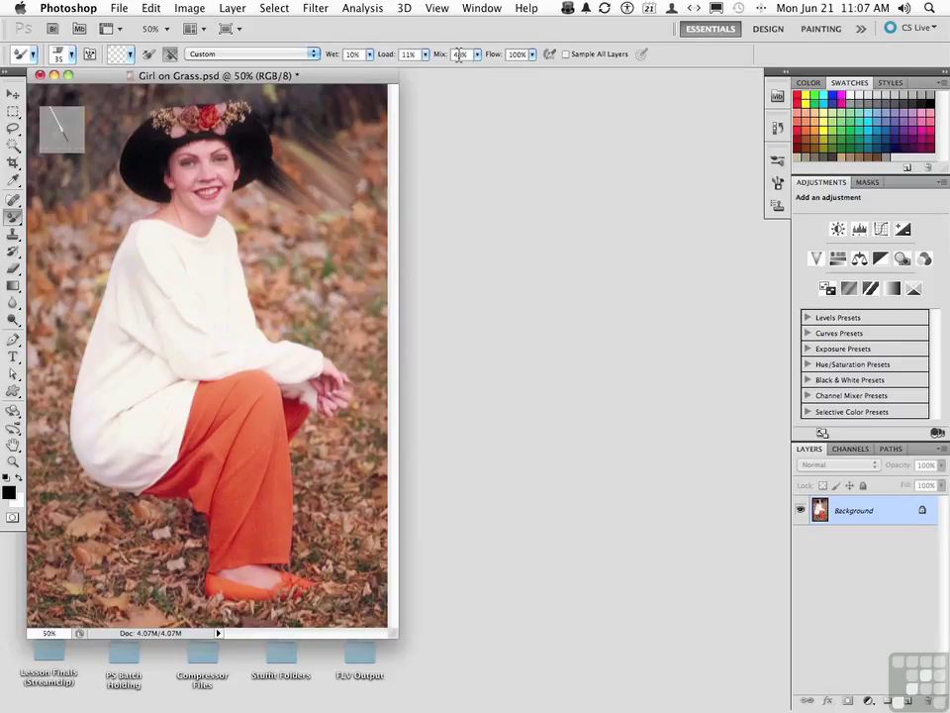
- Reduce Flow to 1% with Mix at 48% and try a stroke on the leaves beside the woman's shoulder
{"action": "type", "text": "48"}
{"action": "left_click", "coordinate": [532, 57]}
{"action": "left_click_drag", "start_coordinate": [533, 69], "coordinate": [446, 69]}
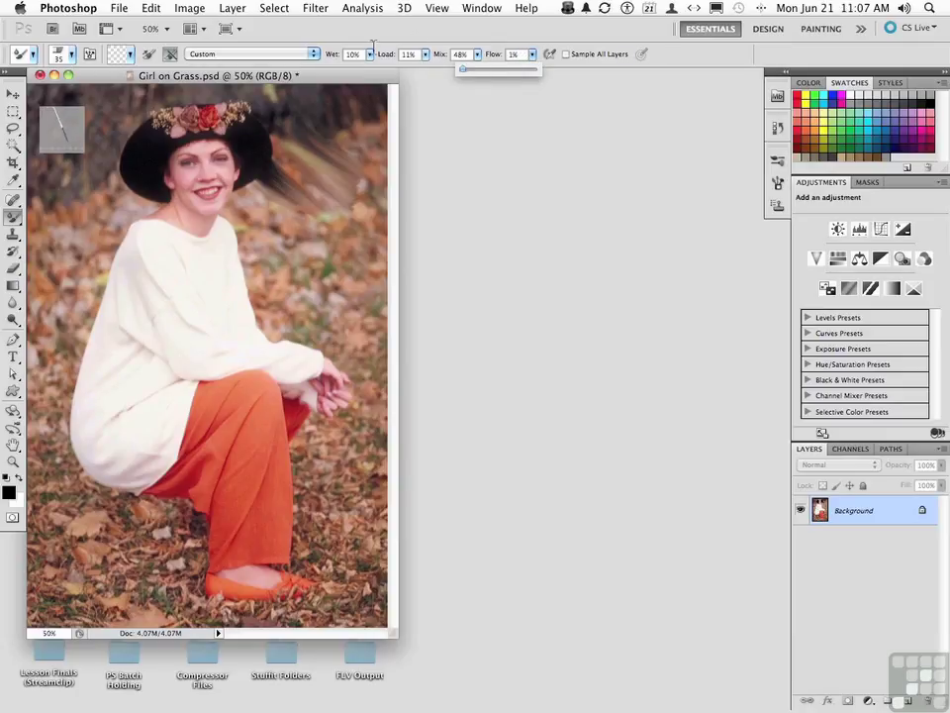
{"action": "left_click", "coordinate": [267, 220]}
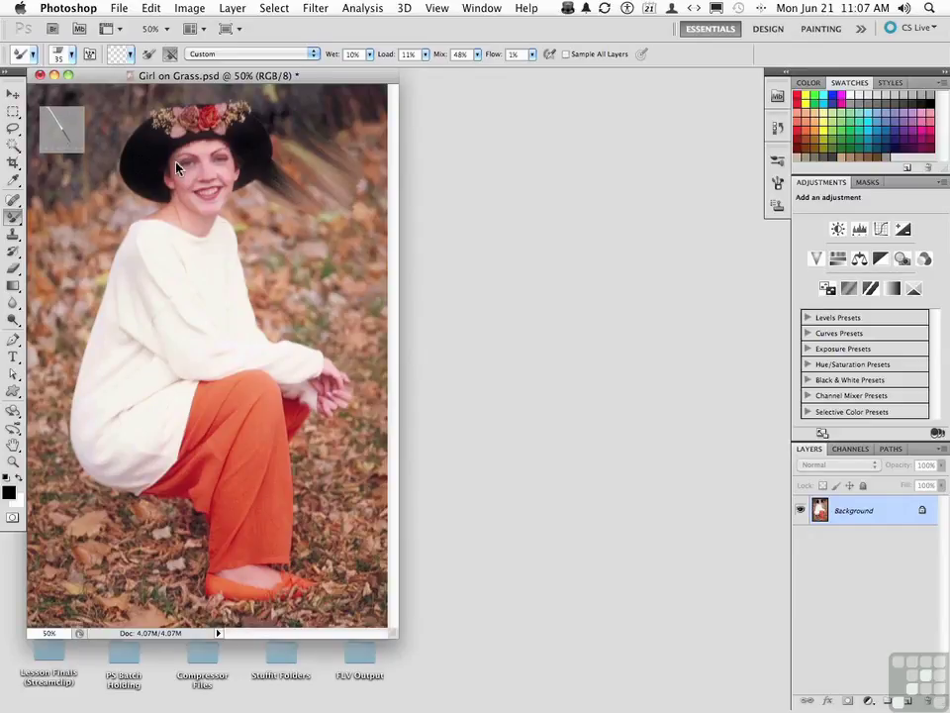
- Set Flow to 100% and smear the edge of the white sweater sleeve with diagonal strokes
{"action": "left_click", "coordinate": [531, 54]}
{"action": "left_click_drag", "start_coordinate": [536, 76], "coordinate": [618, 85]}
{"action": "left_click", "coordinate": [238, 299]}
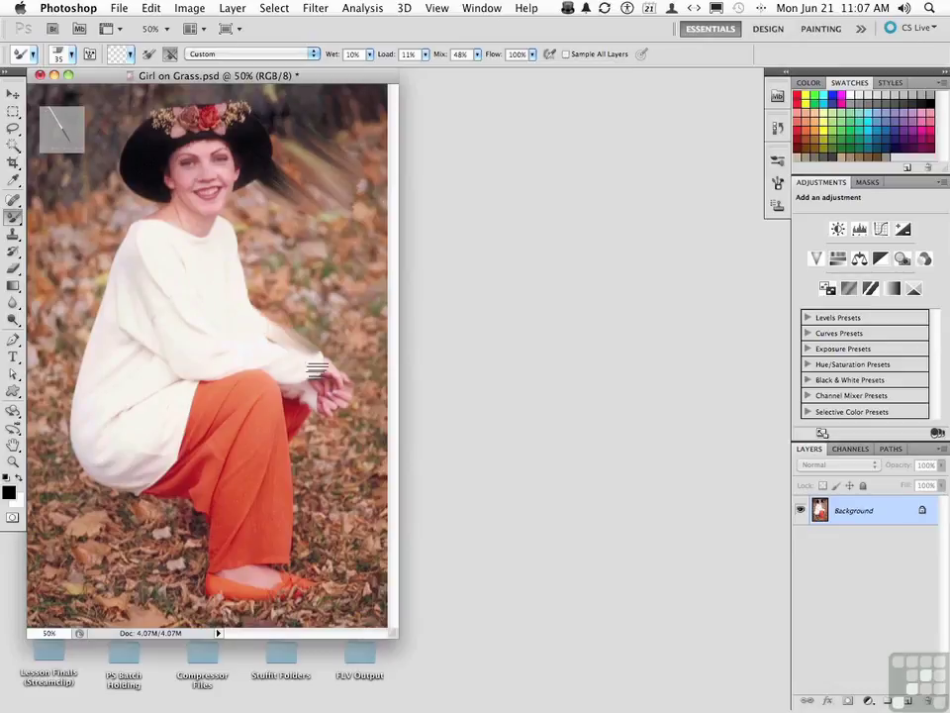
{"action": "mouse_move", "coordinate": [284, 354]}
{"action": "left_mouse_down"}
{"action": "mouse_move", "coordinate": [319, 377]}
{"action": "mouse_move", "coordinate": [307, 354]}
{"action": "mouse_move", "coordinate": [354, 381]}
{"action": "mouse_move", "coordinate": [312, 388]}
{"action": "left_mouse_up"}
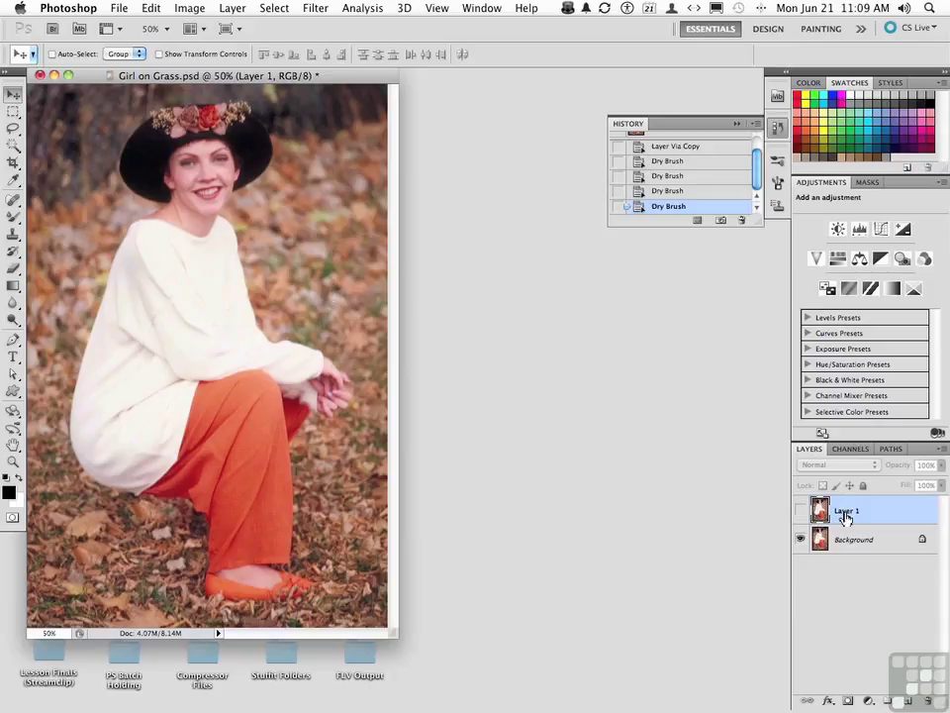
- Toggle Layer 1's visibility to compare the Dry Brush version with the original photo, leaving Layer 1 shown
{"action": "left_click", "coordinate": [799, 510]}
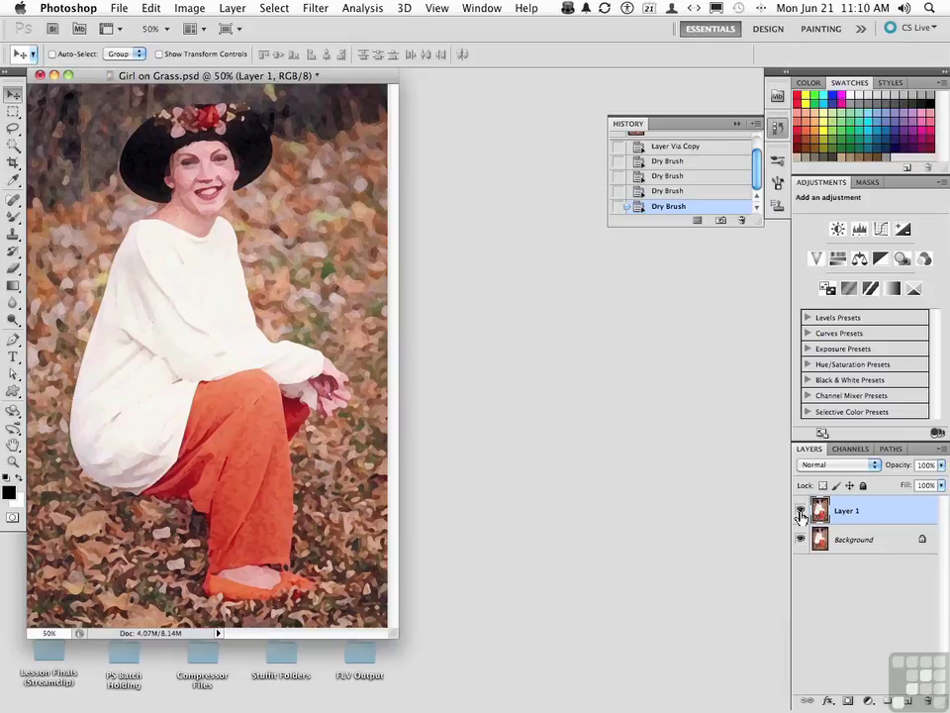
{"action": "left_click", "coordinate": [799, 511]}
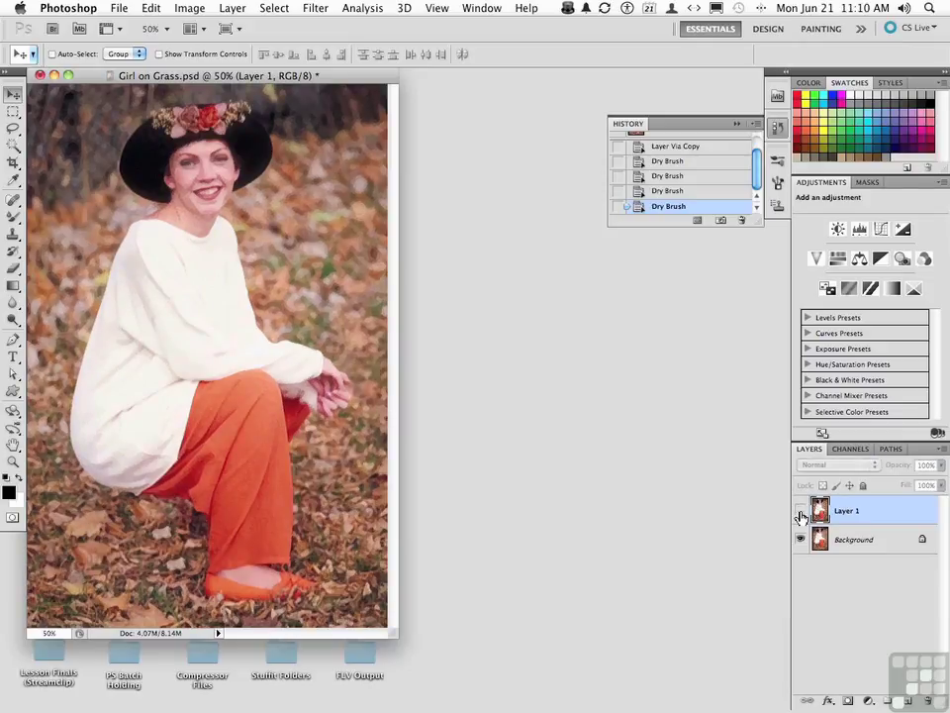
{"action": "left_click", "coordinate": [800, 510]}
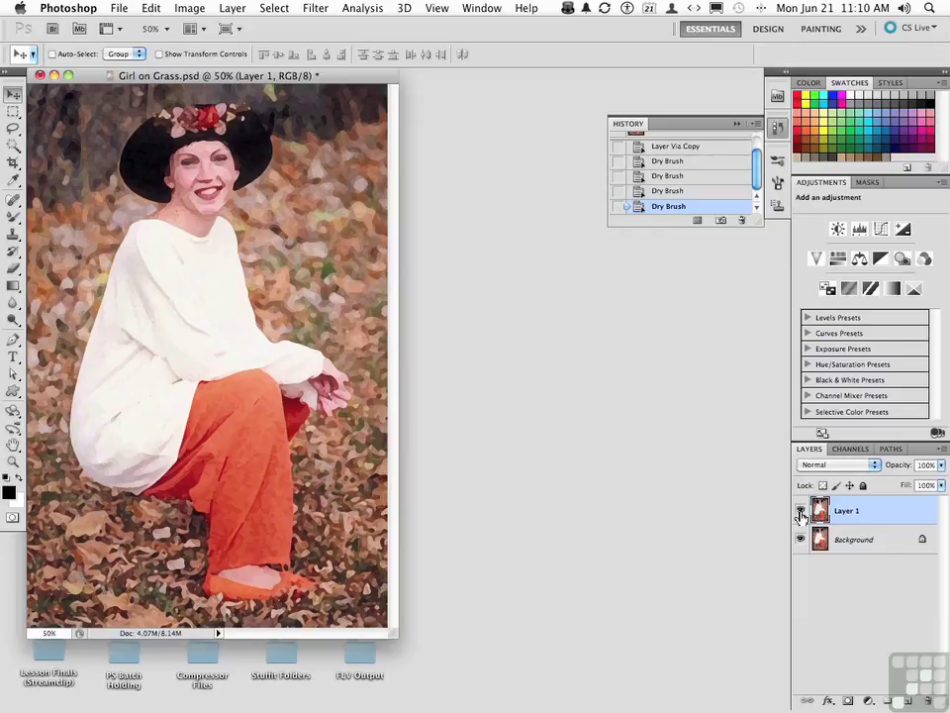